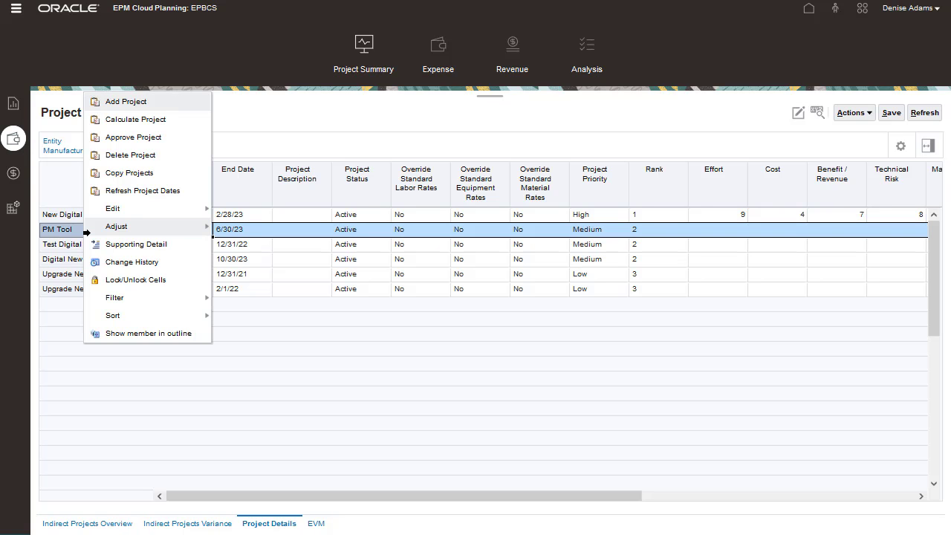
Add the New Digital Mobile project (4/1/21–11/30/21) with High priority and save it
{"action": "left_click", "coordinate": [165, 105]}
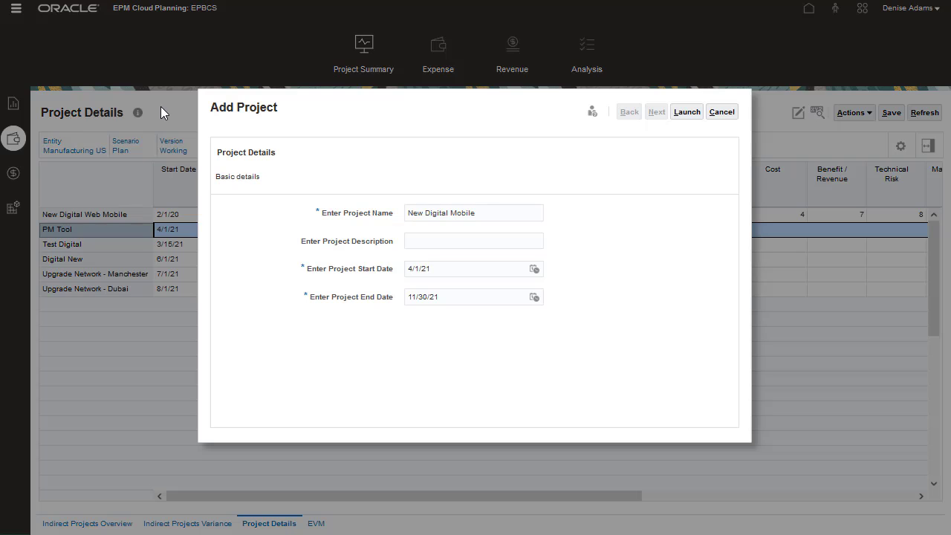
{"action": "left_click", "coordinate": [687, 113]}
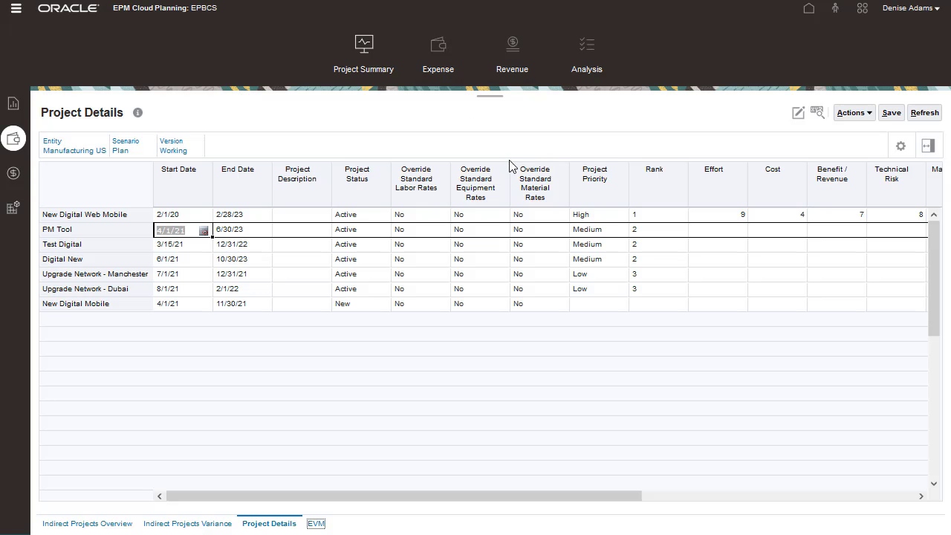
{"action": "left_click", "coordinate": [592, 307]}
{"action": "left_click", "coordinate": [625, 308]}
{"action": "left_click", "coordinate": [624, 308]}
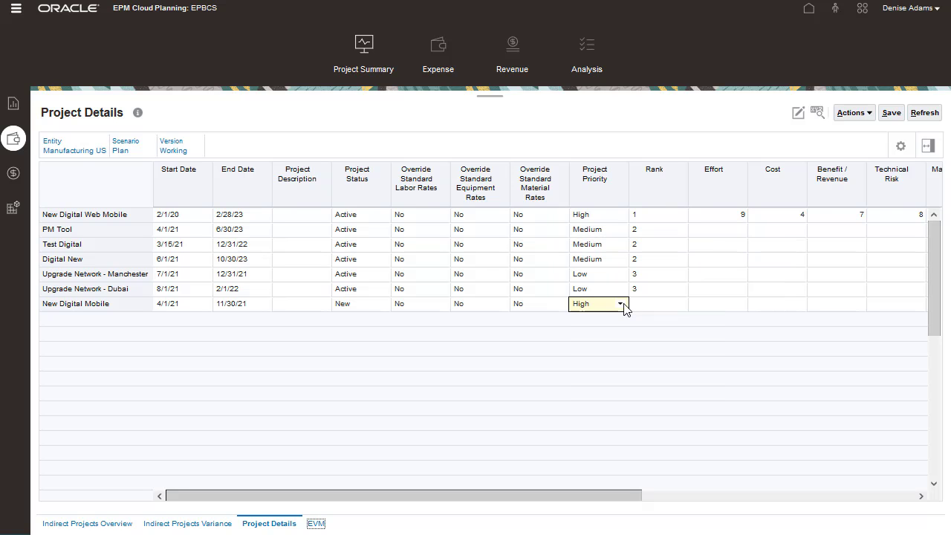
{"action": "left_click", "coordinate": [891, 113]}
{"action": "left_click", "coordinate": [536, 166]}
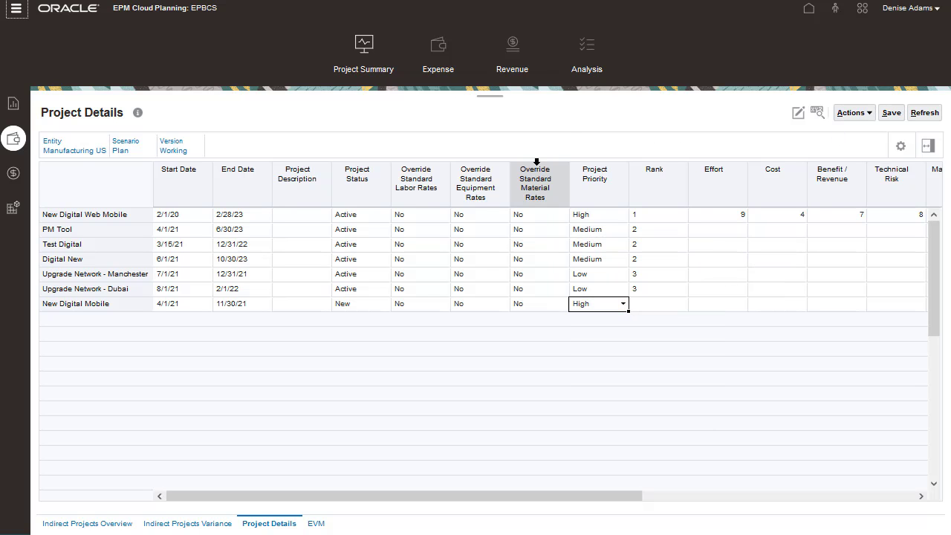
Enter the Analyst's on-site labor rates of 100, 105 and 110, then check Working Days and Hours
{"action": "left_click", "coordinate": [12, 211]}
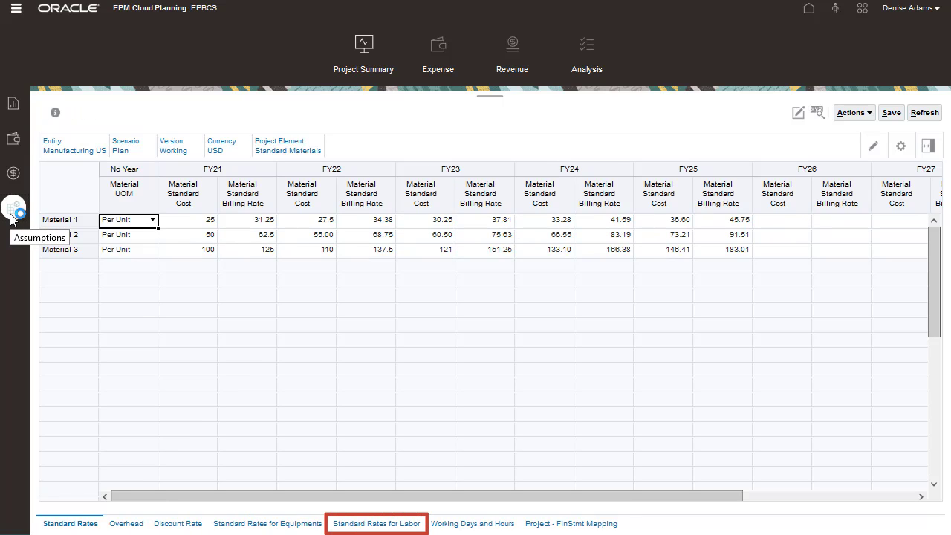
{"action": "left_click", "coordinate": [367, 525]}
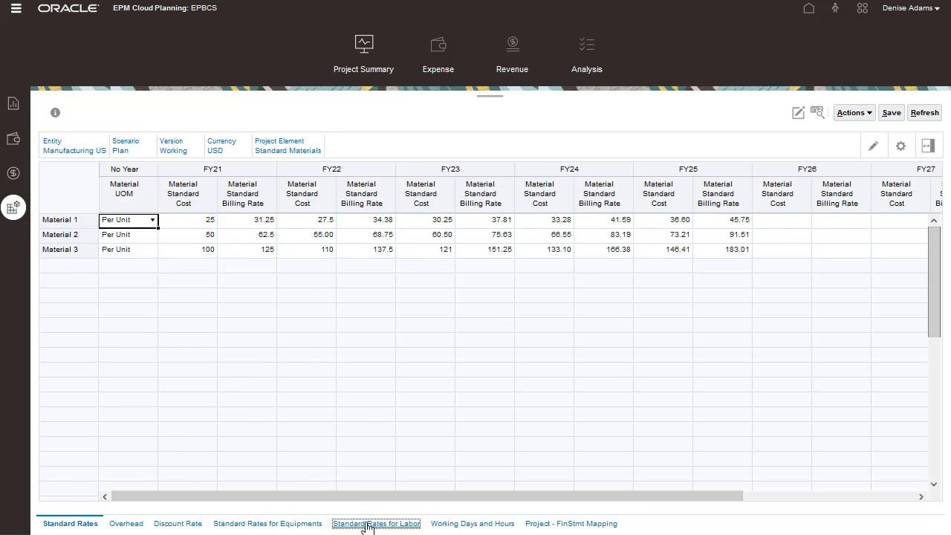
{"action": "left_click", "coordinate": [181, 270]}
{"action": "key", "text": "Tab"}
{"action": "key", "text": "Tab"}
{"action": "key", "text": "Tab"}
{"action": "key", "text": "Tab"}
{"action": "key", "text": "Tab"}
{"action": "key", "text": "Tab"}
{"action": "type", "text": "110"}
{"action": "key", "text": "Return"}
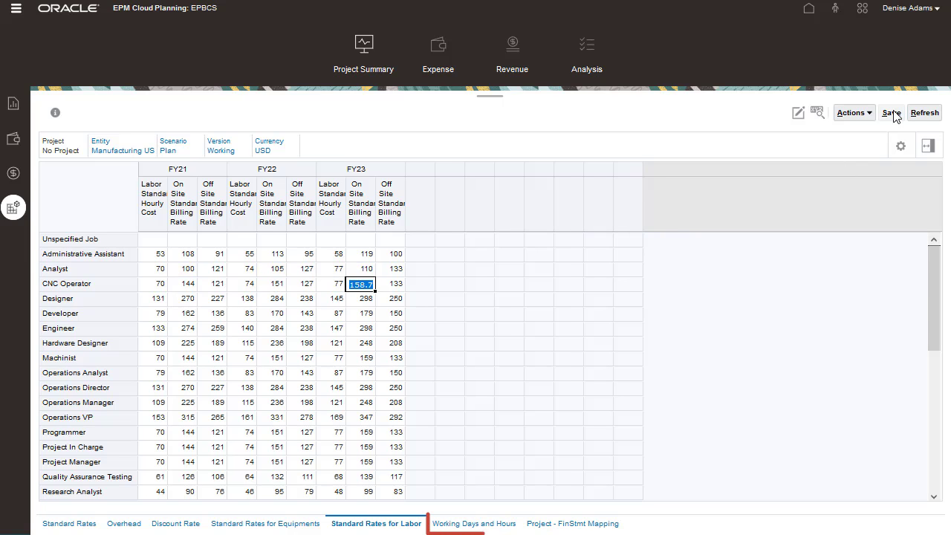
{"action": "left_click", "coordinate": [509, 524]}
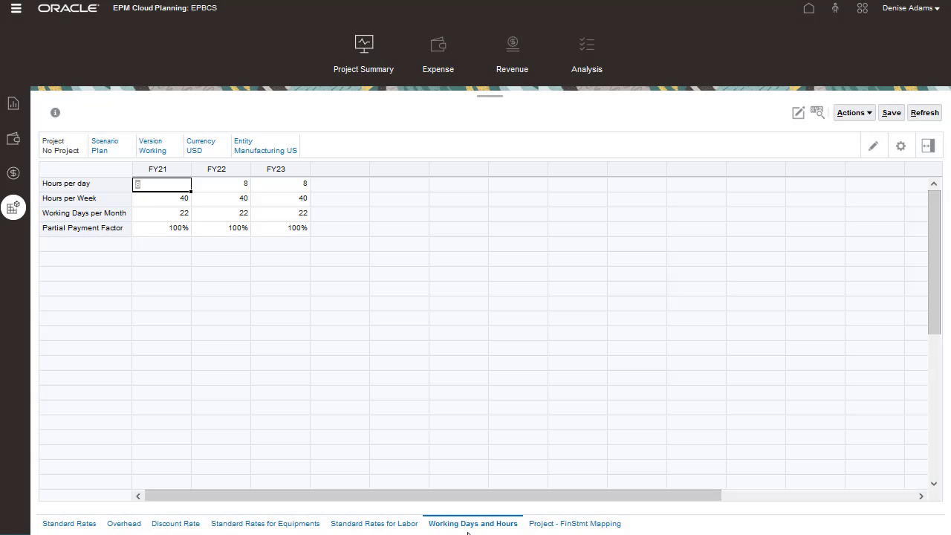
{"action": "left_click", "coordinate": [438, 67]}
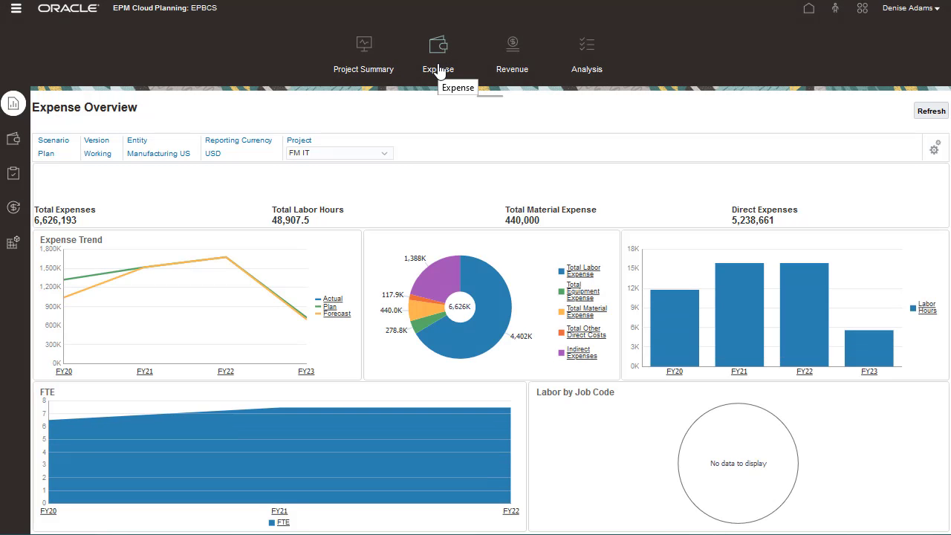
Add Line 6 as a No Stages Marketing Analyst labor line and save it
{"action": "left_click", "coordinate": [13, 139]}
{"action": "left_click", "coordinate": [154, 315]}
{"action": "type", "text": "no"}
{"action": "left_click", "coordinate": [149, 315]}
{"action": "left_click", "coordinate": [183, 317]}
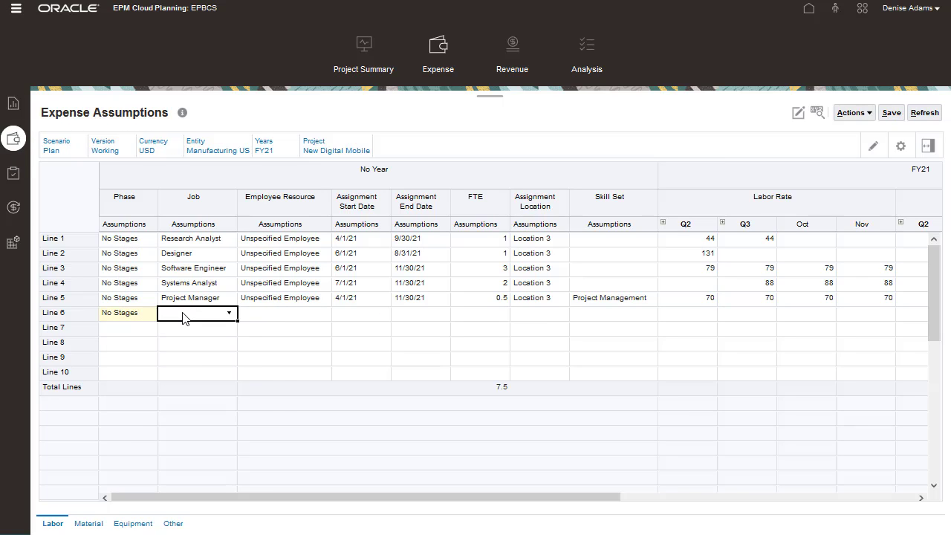
{"action": "left_click", "coordinate": [229, 315]}
{"action": "type", "text": "mar"}
{"action": "left_click", "coordinate": [249, 294]}
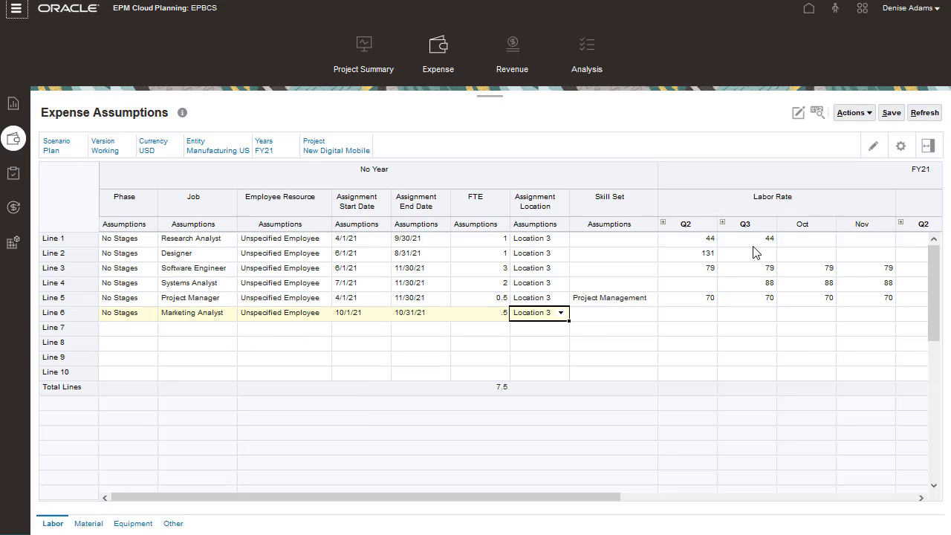
{"action": "left_click", "coordinate": [892, 112]}
{"action": "left_click", "coordinate": [537, 170]}
Calculate project expenses so the 0.5 FTE Marketing Analyst line costs 9,108
{"action": "left_click", "coordinate": [121, 317]}
{"action": "right_click", "coordinate": [121, 316]}
{"action": "left_click", "coordinate": [176, 219]}
{"action": "left_click", "coordinate": [695, 125]}
{"action": "left_click", "coordinate": [526, 153]}
{"action": "left_click_drag", "start_coordinate": [549, 497], "coordinate": [893, 519]}
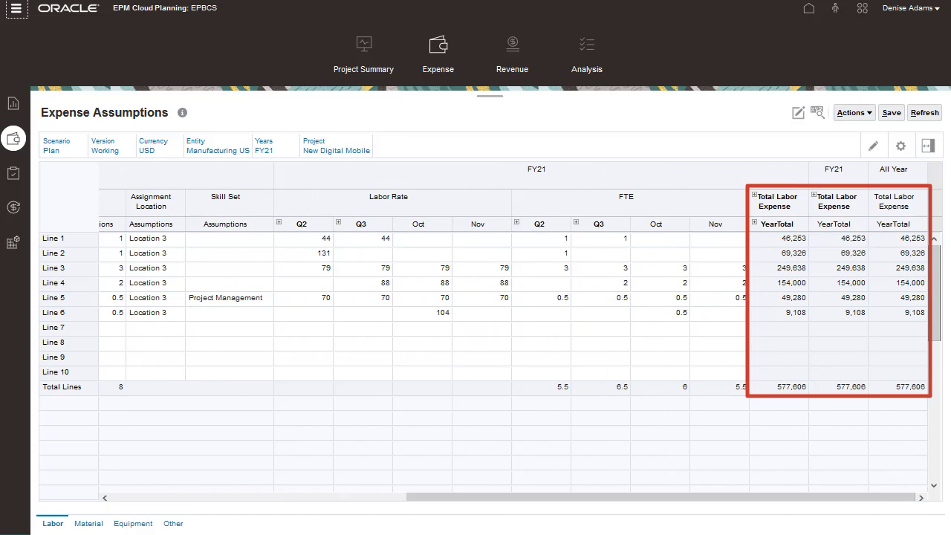
{"action": "left_click", "coordinate": [13, 173]}
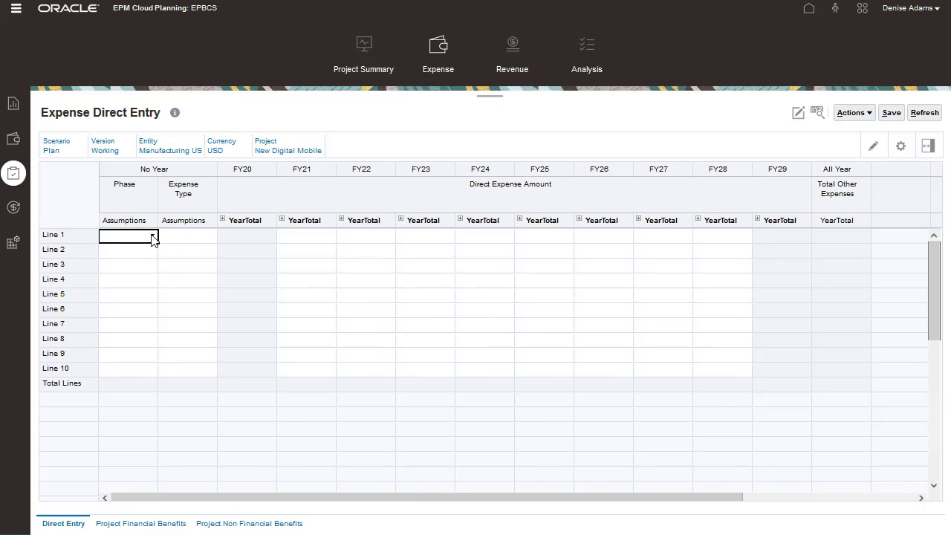
Save and spread Travel 25,000 and Miscellaneous 50,000 for FY21–FY22, then review Project Expense
{"action": "left_click", "coordinate": [153, 236]}
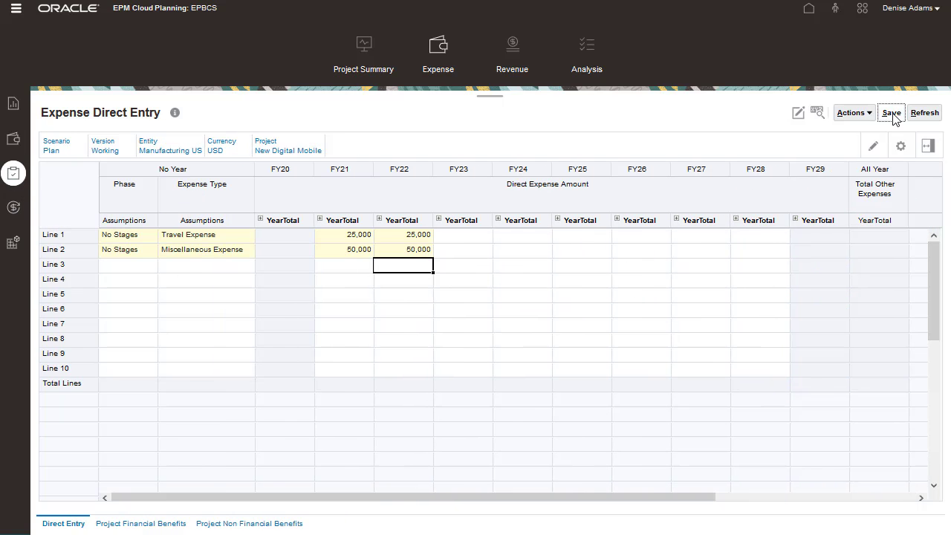
{"action": "left_click", "coordinate": [892, 115]}
{"action": "left_click", "coordinate": [688, 123]}
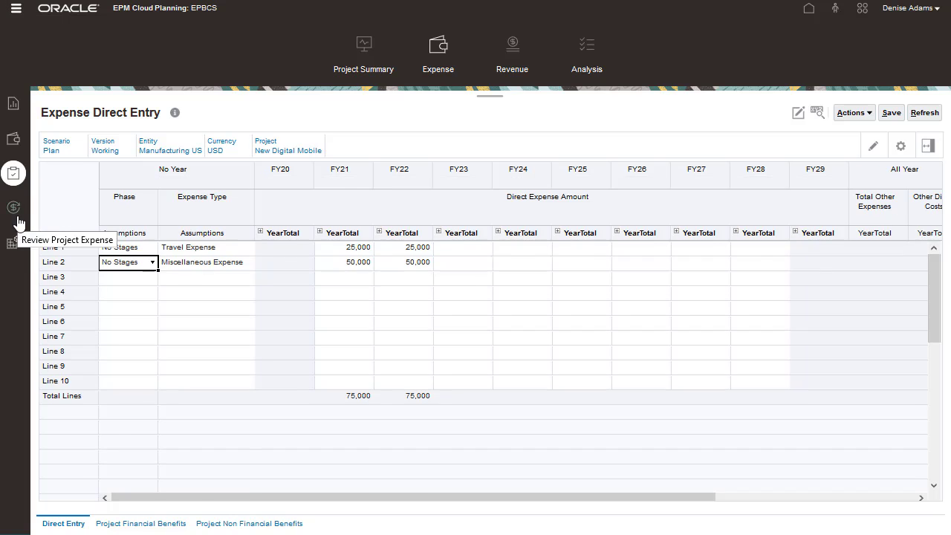
{"action": "left_click", "coordinate": [14, 210]}
{"action": "left_click", "coordinate": [186, 523]}
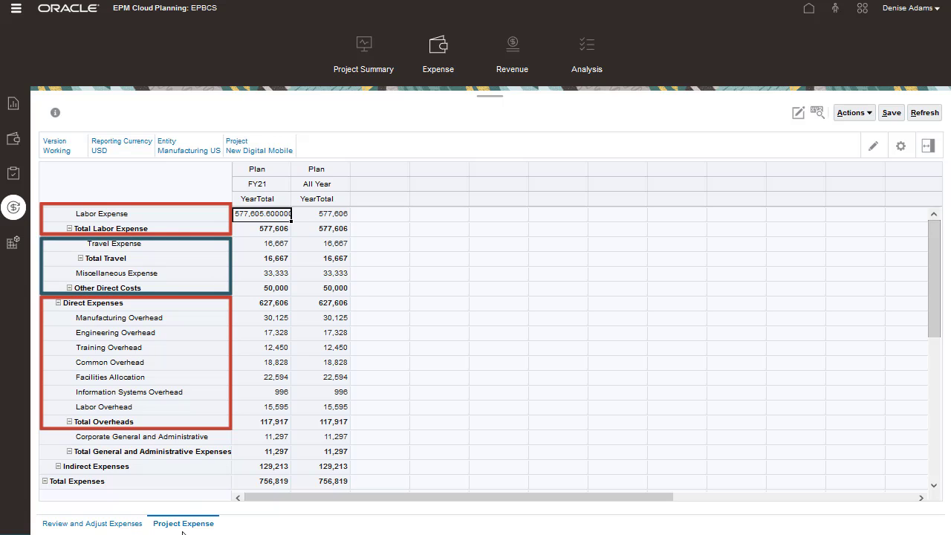
{"action": "left_click", "coordinate": [15, 181]}
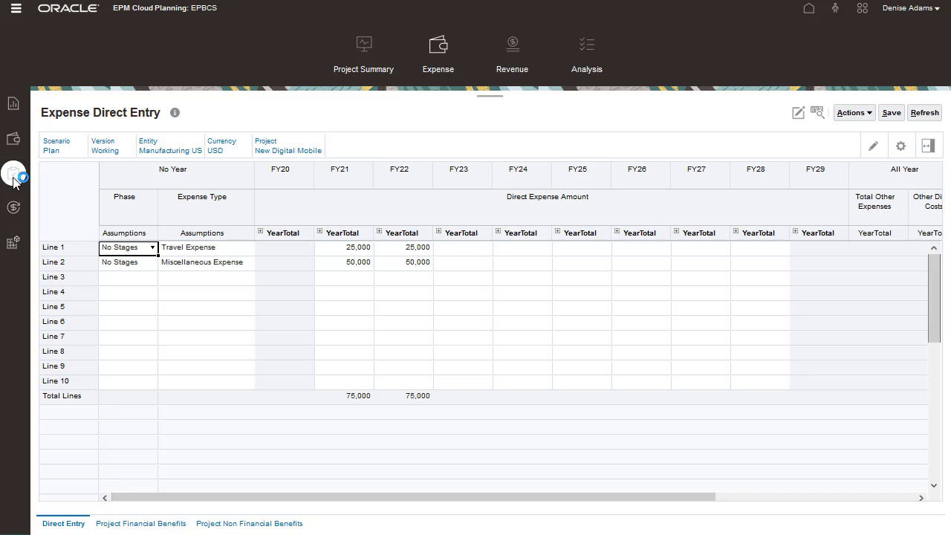
Change Impact Line 1's FY23 product revenue benefit to 550k and save it
{"action": "left_click", "coordinate": [158, 526]}
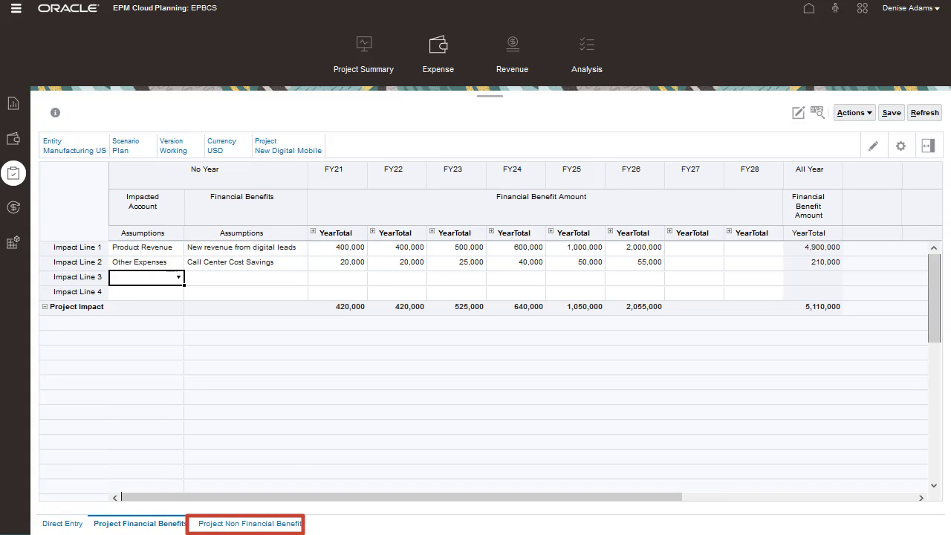
{"action": "left_click", "coordinate": [455, 246]}
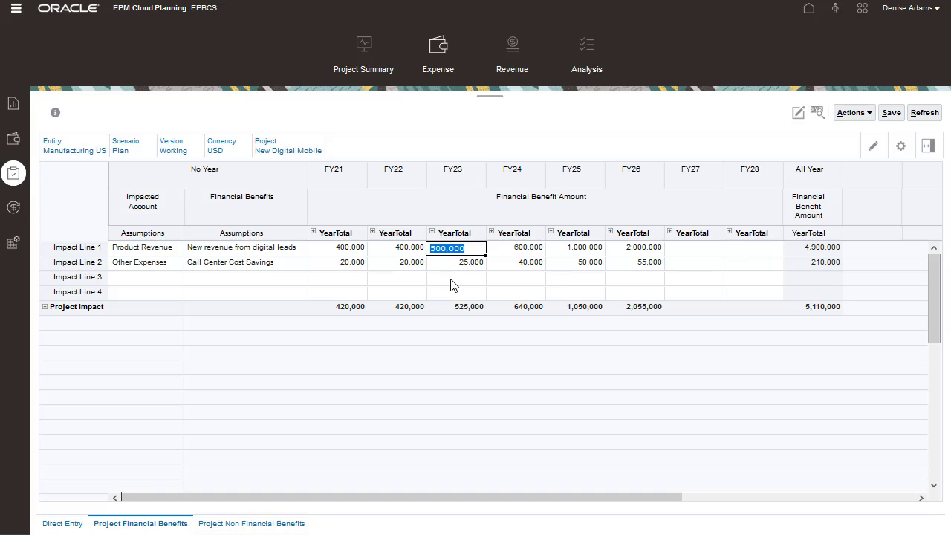
{"action": "type", "text": "550k"}
{"action": "key", "text": "Return"}
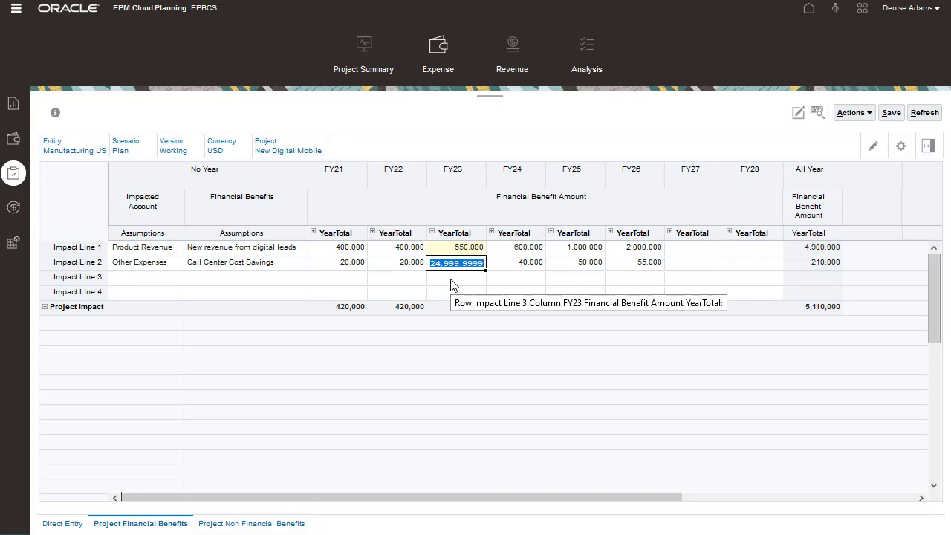
{"action": "left_click", "coordinate": [892, 113]}
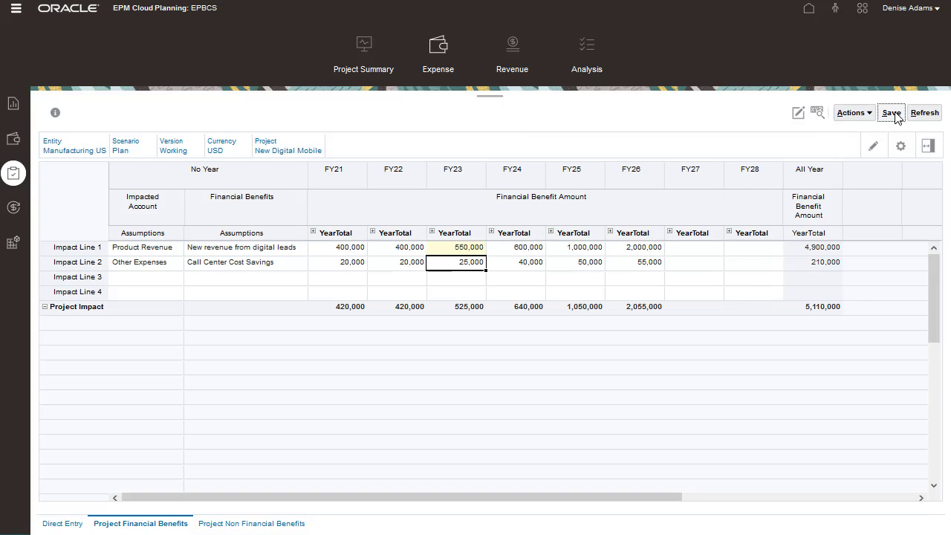
{"action": "left_click", "coordinate": [535, 167]}
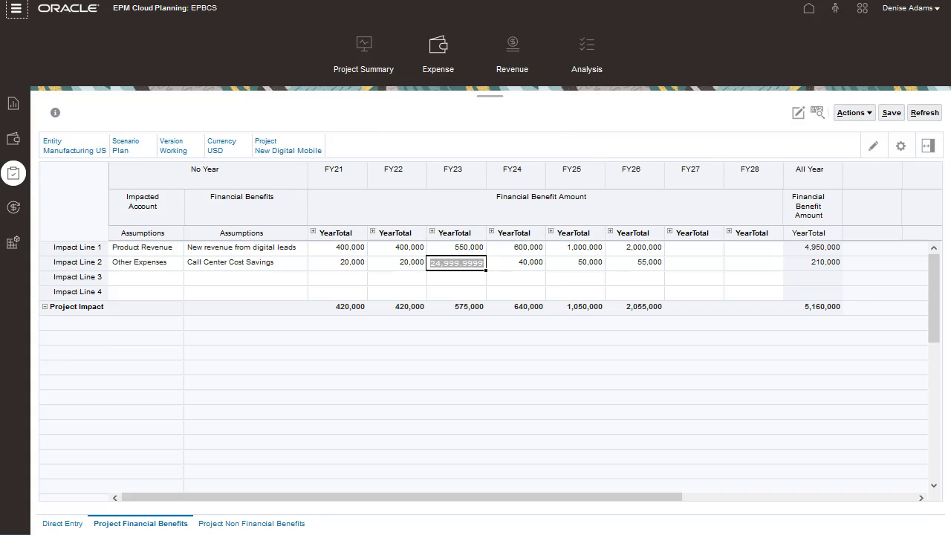
{"action": "left_click", "coordinate": [272, 526]}
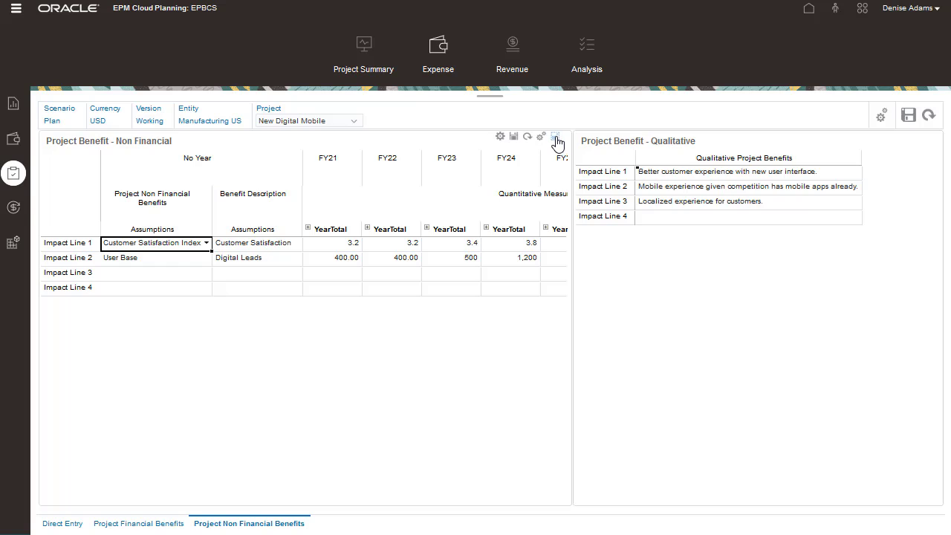
Browse the non-financial benefits unchanged, then view New Digital Mobile's Indirect Projects Overview
{"action": "left_click", "coordinate": [557, 140]}
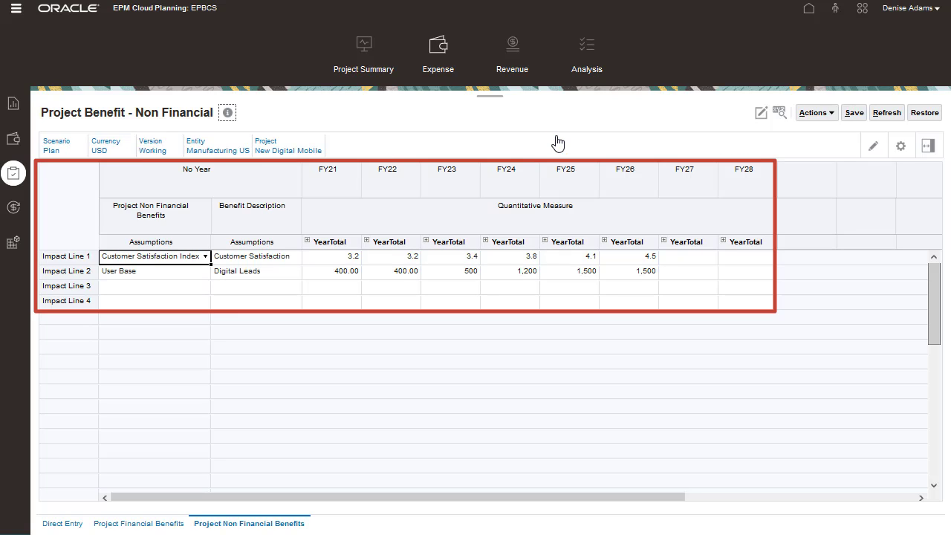
{"action": "left_click", "coordinate": [924, 112]}
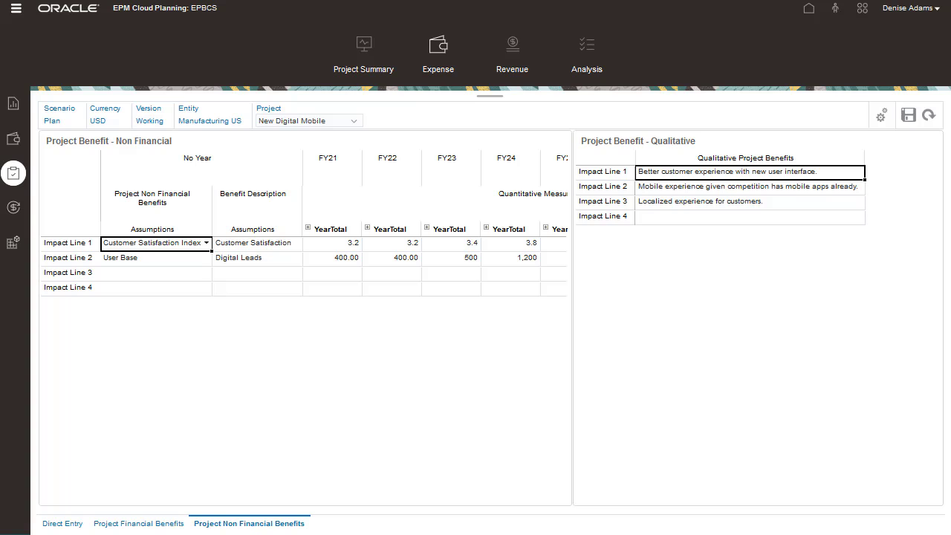
{"action": "left_click", "coordinate": [207, 243]}
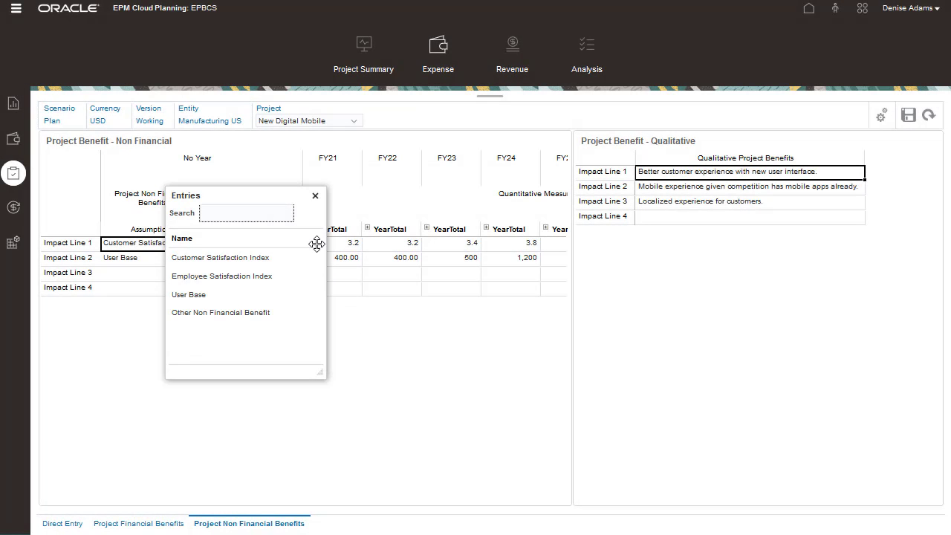
{"action": "left_click", "coordinate": [315, 196]}
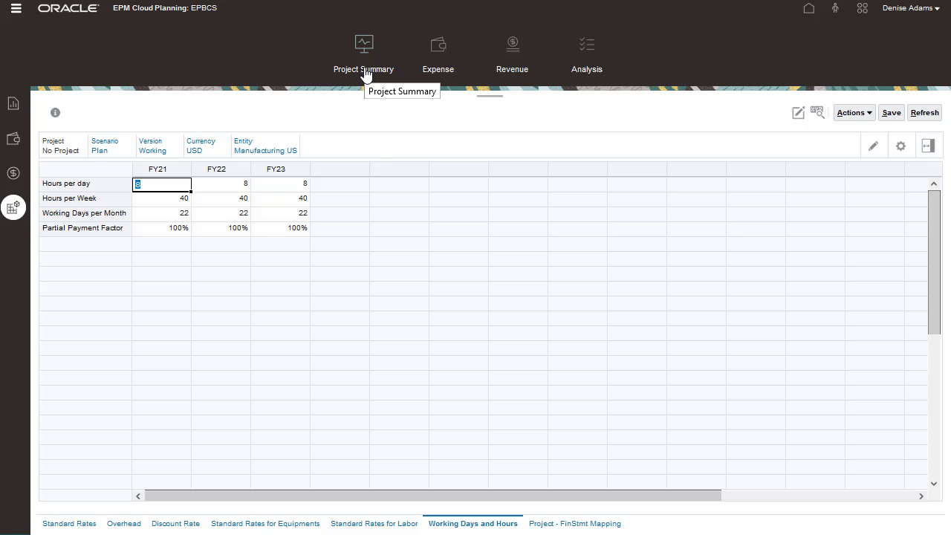
{"action": "left_click", "coordinate": [13, 140]}
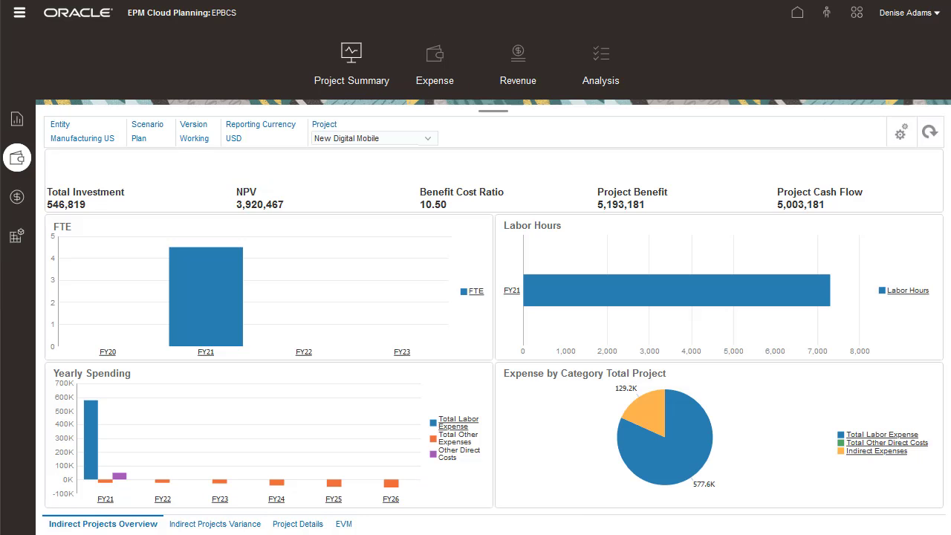
Show the Contract Projects Overview for FM IT, with 6,626,193 investment and 12.69% ROI
{"action": "left_click", "coordinate": [20, 121]}
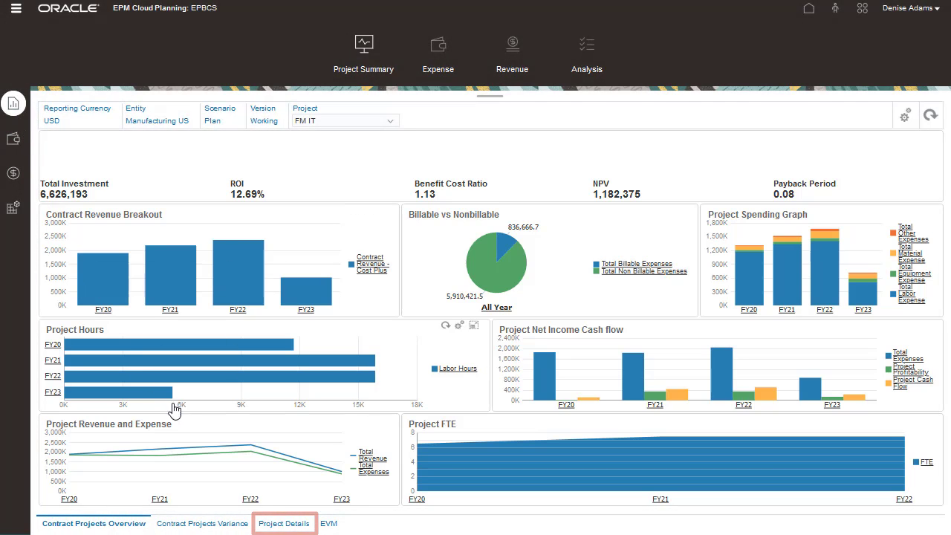
Start a new contract project named Engg Project running 1/1/21 to 11/30/25
{"action": "left_click", "coordinate": [279, 523]}
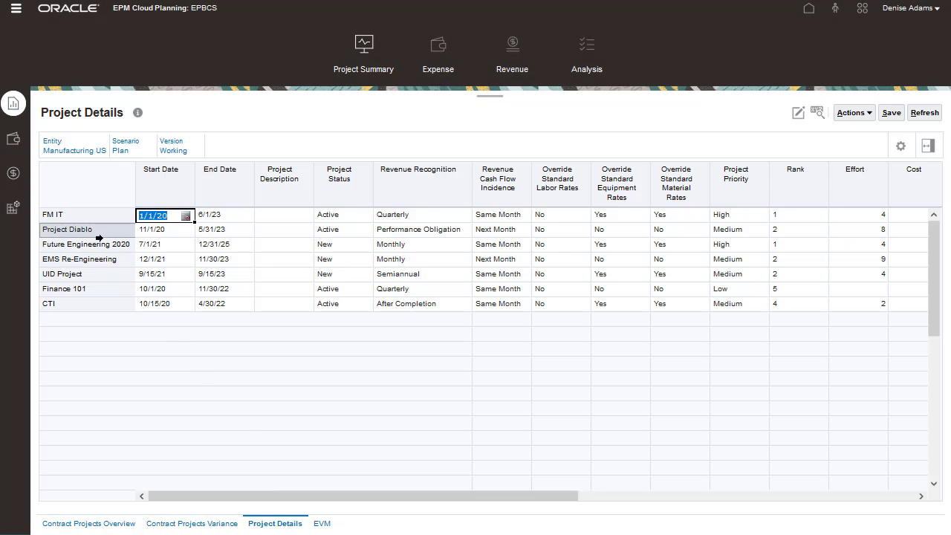
{"action": "right_click", "coordinate": [90, 216]}
{"action": "left_click", "coordinate": [156, 90]}
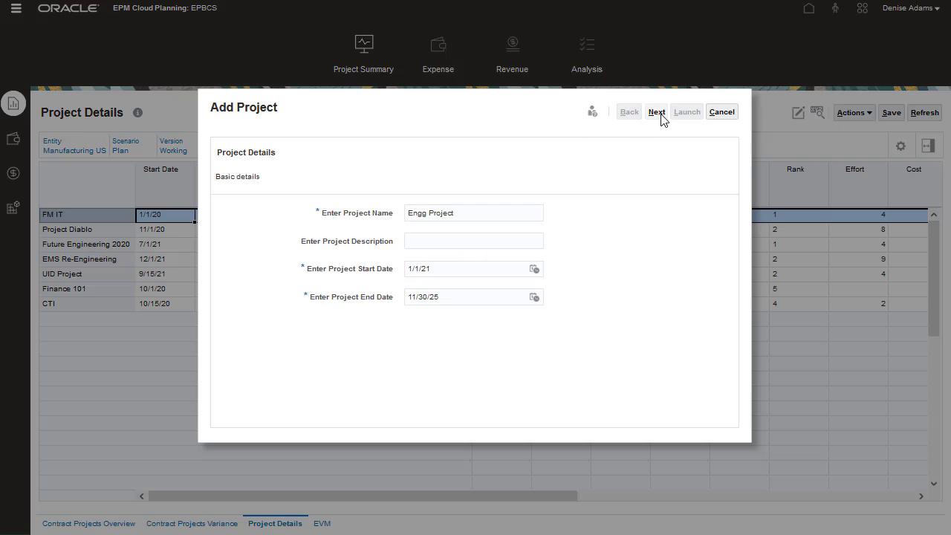
{"action": "left_click", "coordinate": [657, 112]}
Make Engg Project Fixed Price with Monthly revenue recognition and Next Month cash flow
{"action": "left_click", "coordinate": [542, 222]}
{"action": "left_click", "coordinate": [446, 268]}
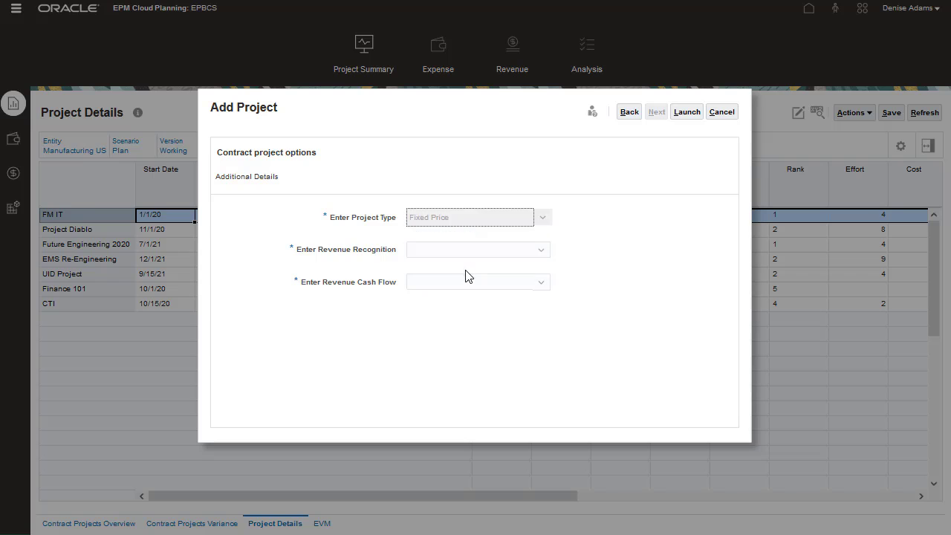
{"action": "left_click", "coordinate": [462, 251]}
{"action": "left_click", "coordinate": [451, 283]}
{"action": "left_click", "coordinate": [450, 288]}
{"action": "left_click", "coordinate": [446, 369]}
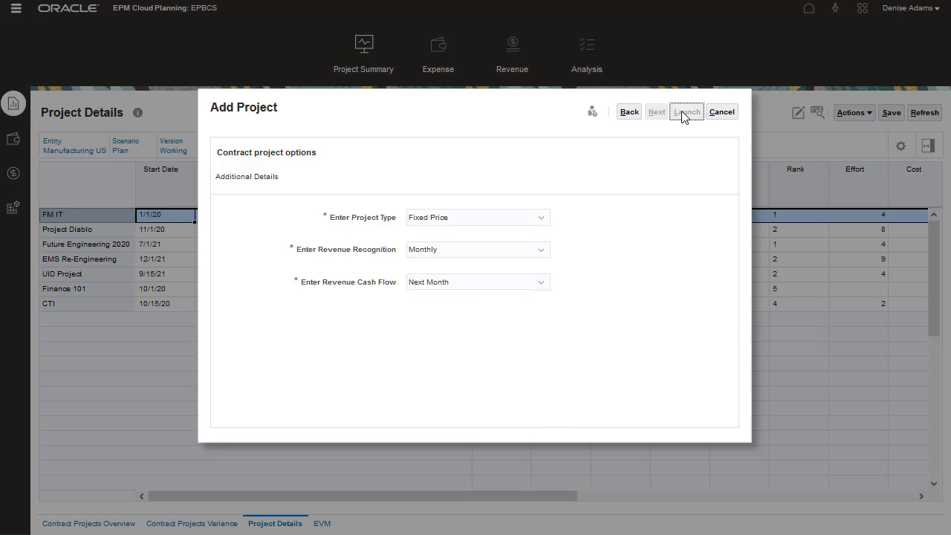
{"action": "left_click", "coordinate": [685, 112]}
{"action": "left_click", "coordinate": [510, 158]}
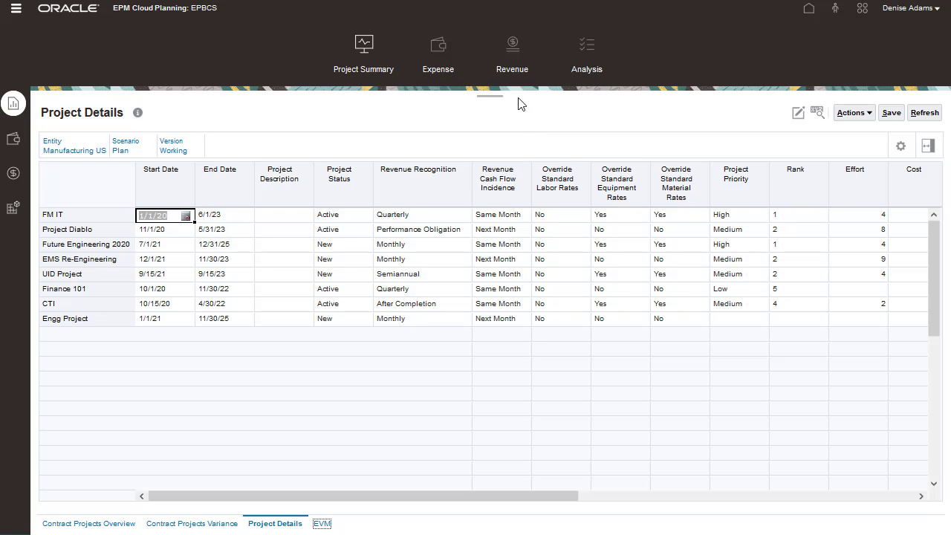
{"action": "left_click", "coordinate": [515, 75]}
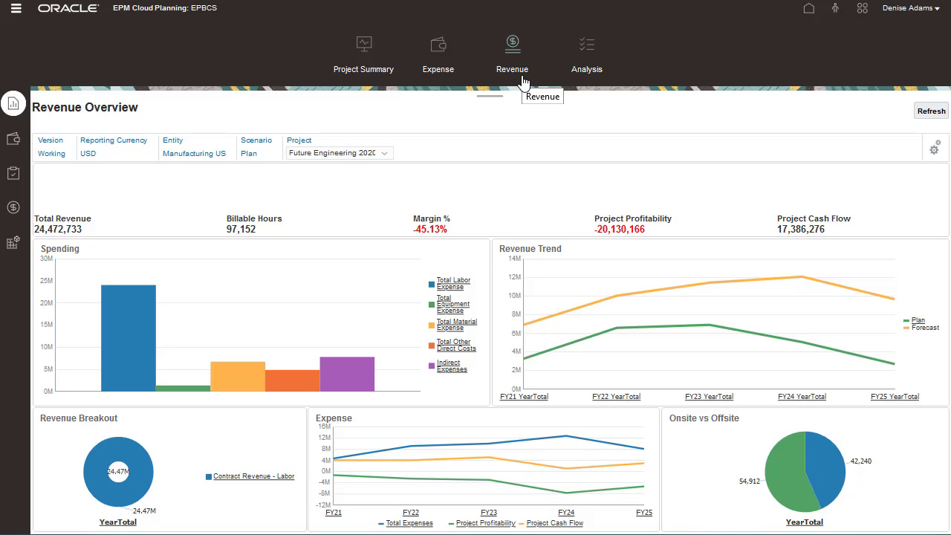
Open the revenue assumptions and Project Revenue grid for Future Engineering 2020
{"action": "left_click", "coordinate": [15, 142]}
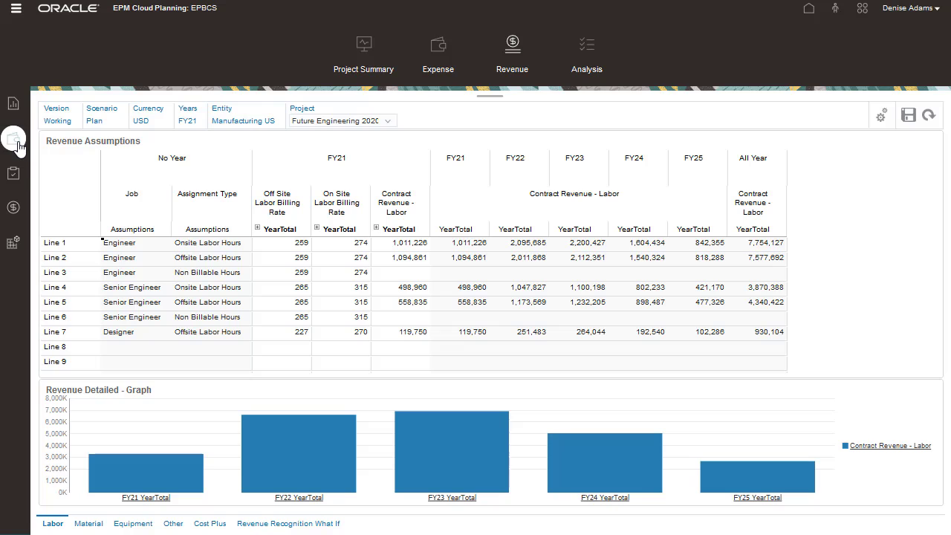
{"action": "left_click", "coordinate": [13, 172]}
Set Line 4's revenue type to Contract Revenue - Fixed Price
{"action": "left_click", "coordinate": [156, 272]}
{"action": "left_click", "coordinate": [216, 272]}
{"action": "left_click", "coordinate": [216, 290]}
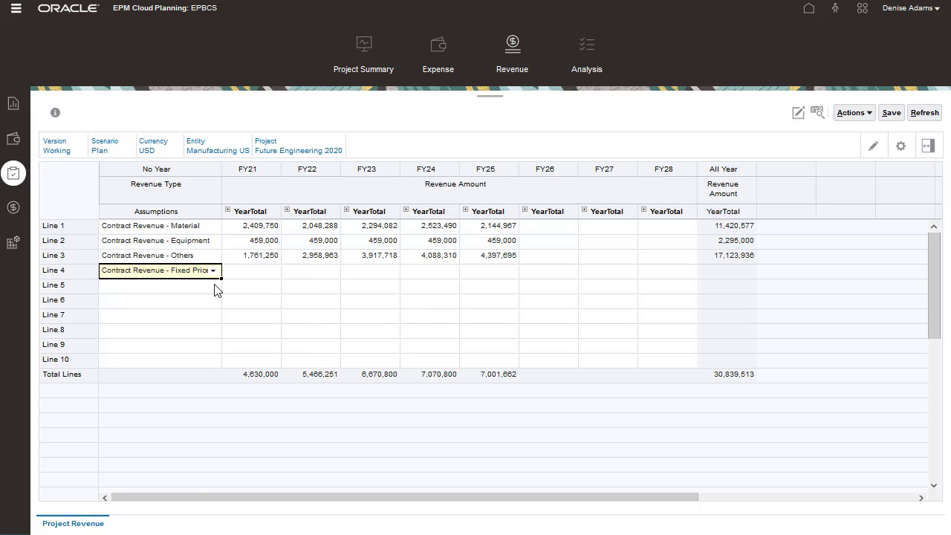
Enter 500,000 for each year FY21–FY25, save, and view Total Project Revenue
{"action": "key", "text": "Tab"}
{"action": "type", "text": "500000"}
{"action": "key", "text": "Tab"}
{"action": "type", "text": "500000"}
{"action": "key", "text": "Tab"}
{"action": "type", "text": "500000"}
{"action": "key", "text": "Tab"}
{"action": "type", "text": "500k"}
{"action": "key", "text": "Tab"}
{"action": "type", "text": "500k"}
{"action": "left_click", "coordinate": [489, 286]}
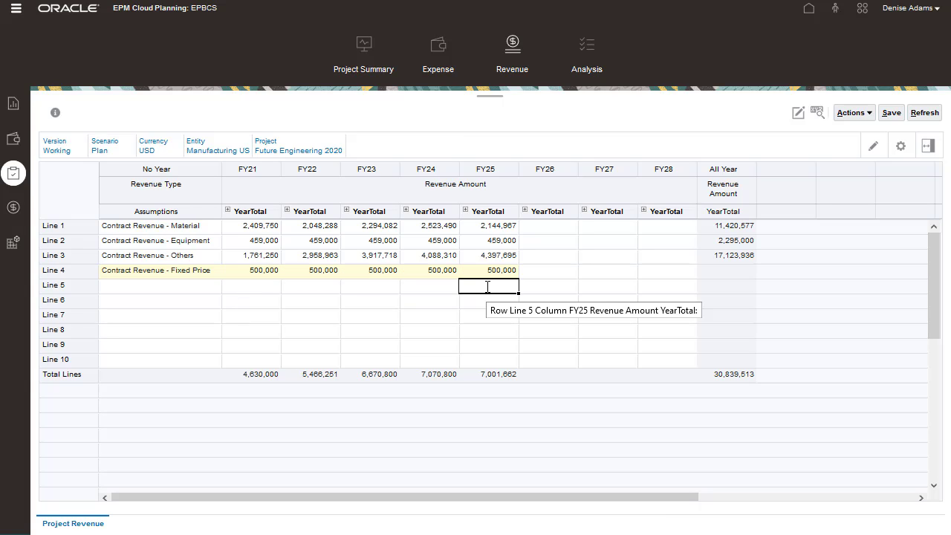
{"action": "left_click", "coordinate": [890, 112]}
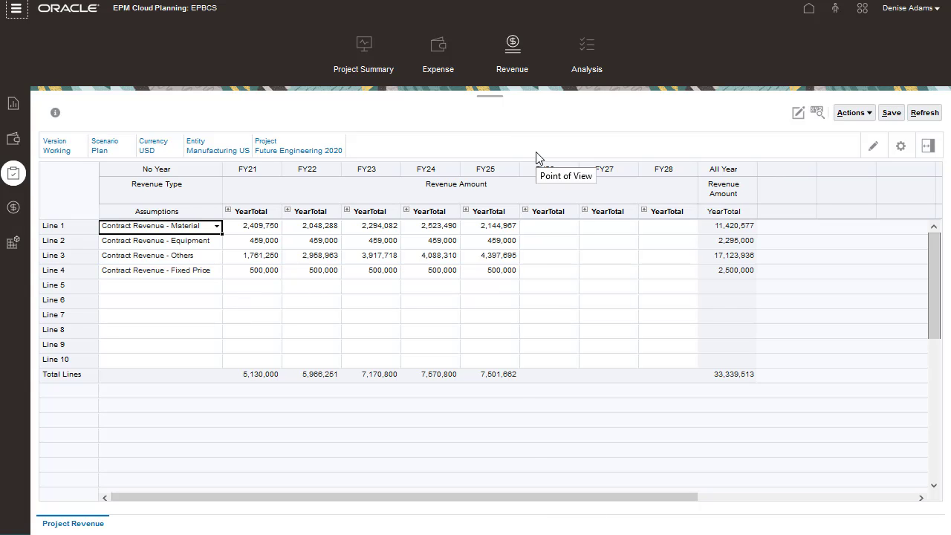
{"action": "left_click", "coordinate": [12, 211]}
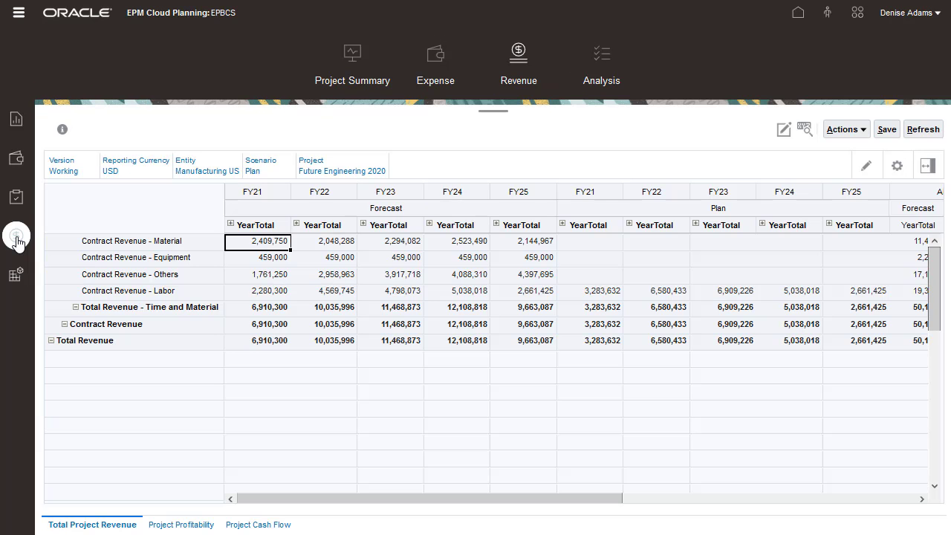
Review Entity Project Overview and Project Portfolios profitability, ending on Contract Projects Overview for Future Engineering 2020
{"action": "left_click", "coordinate": [601, 77]}
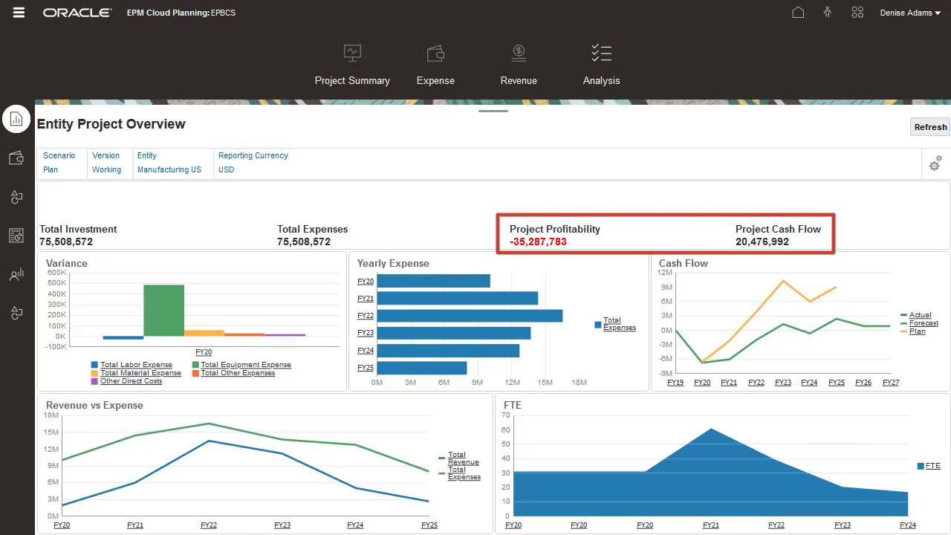
{"action": "left_click", "coordinate": [17, 157]}
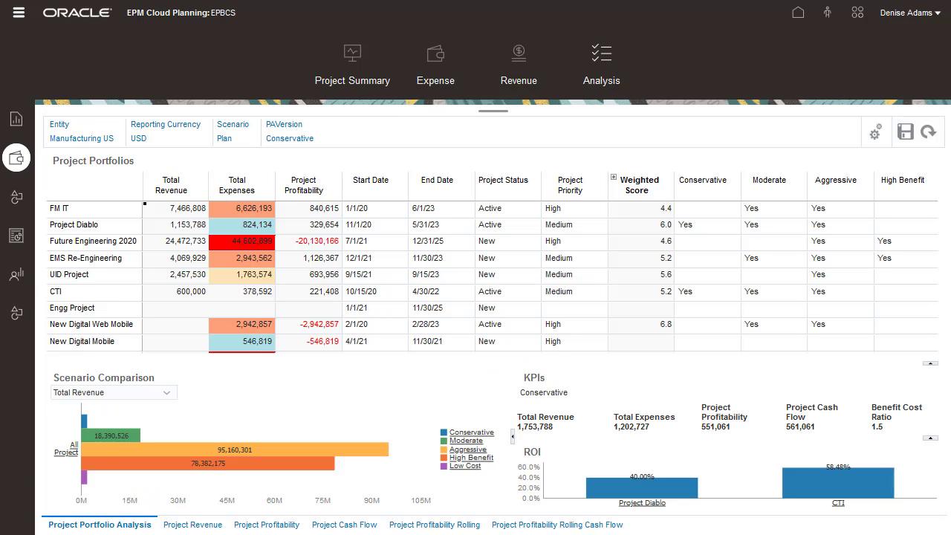
{"action": "left_click", "coordinate": [267, 524]}
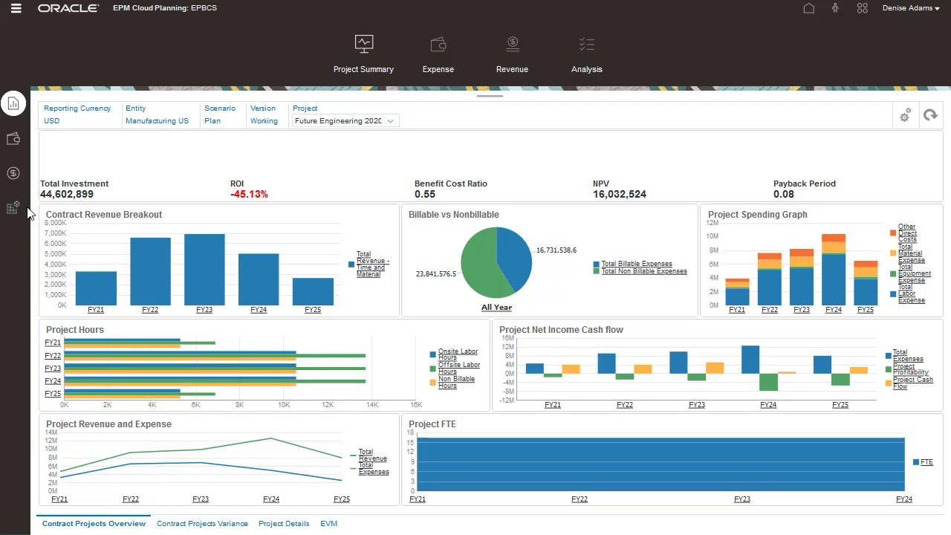
Go to the Capital dashboard and open Project Capitalization for project T6
{"action": "left_click", "coordinate": [12, 174]}
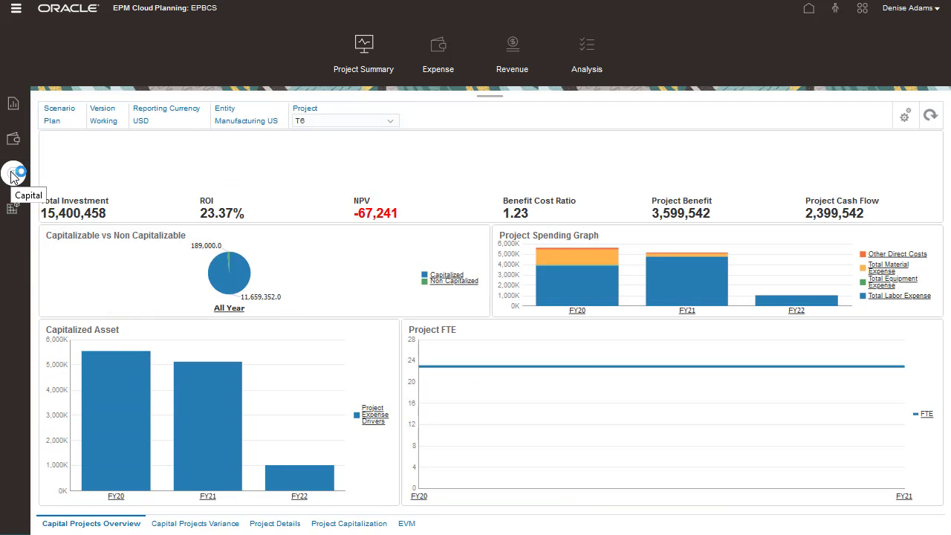
{"action": "left_click", "coordinate": [344, 525]}
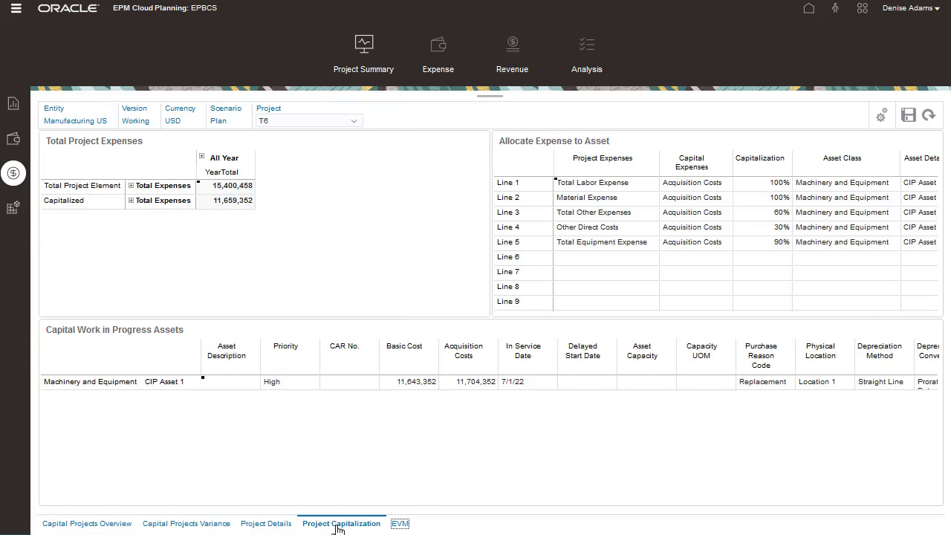
Maximize T6's Allocate Expense to Asset form to full page
{"action": "mouse_move", "coordinate": [919, 153]}
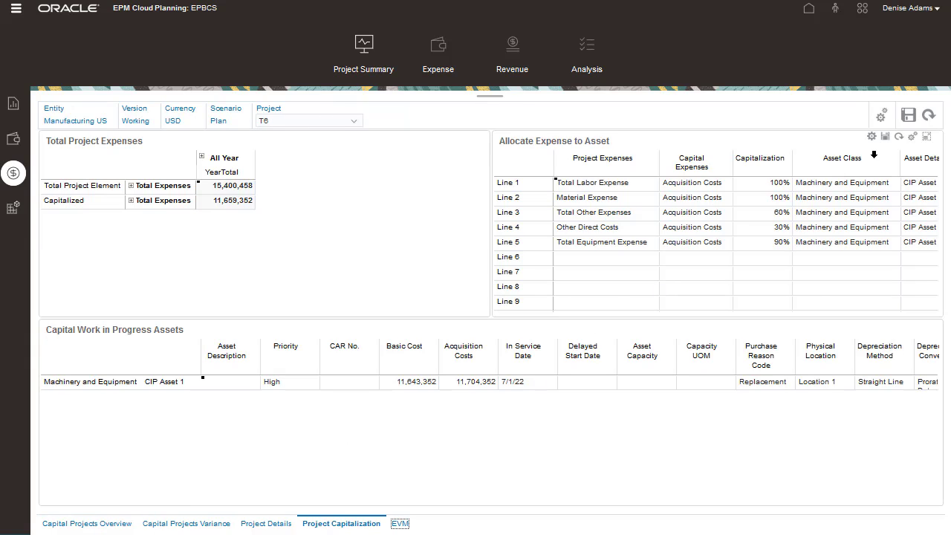
{"action": "left_click", "coordinate": [926, 136]}
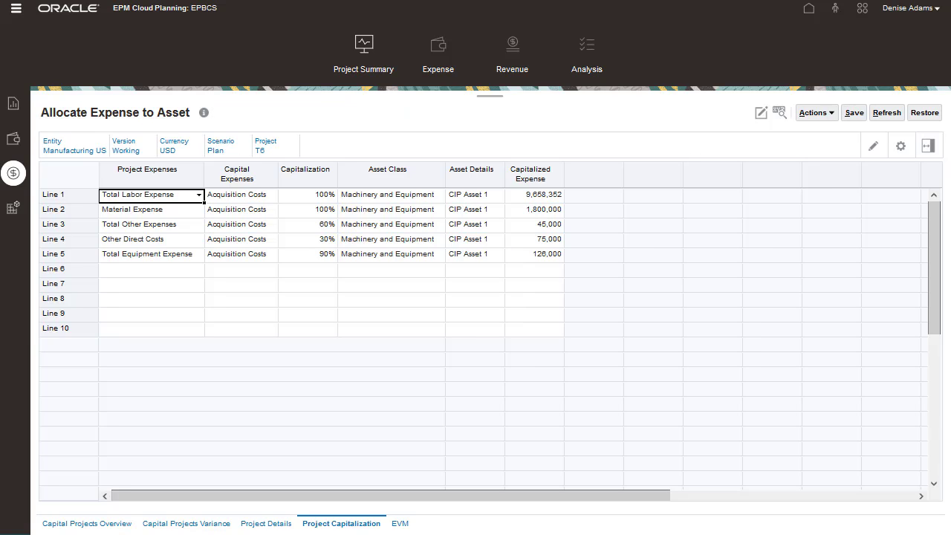
Set Line 1 labor capitalization to 80% and Line 2 material to 75%, then save
{"action": "left_click", "coordinate": [925, 114]}
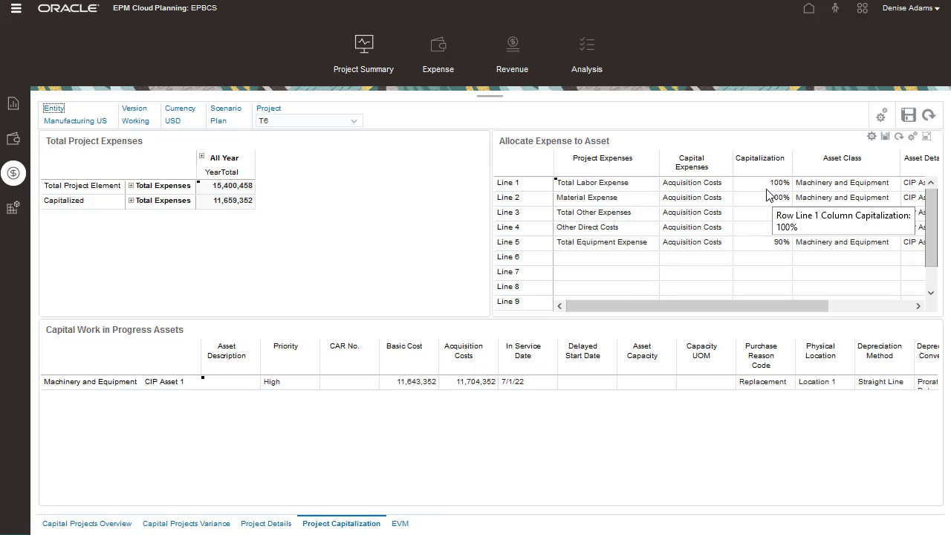
{"action": "left_click", "coordinate": [760, 186]}
{"action": "type", "text": ".8"}
{"action": "key", "text": "Return"}
{"action": "type", "text": ".75"}
{"action": "key", "text": "Return"}
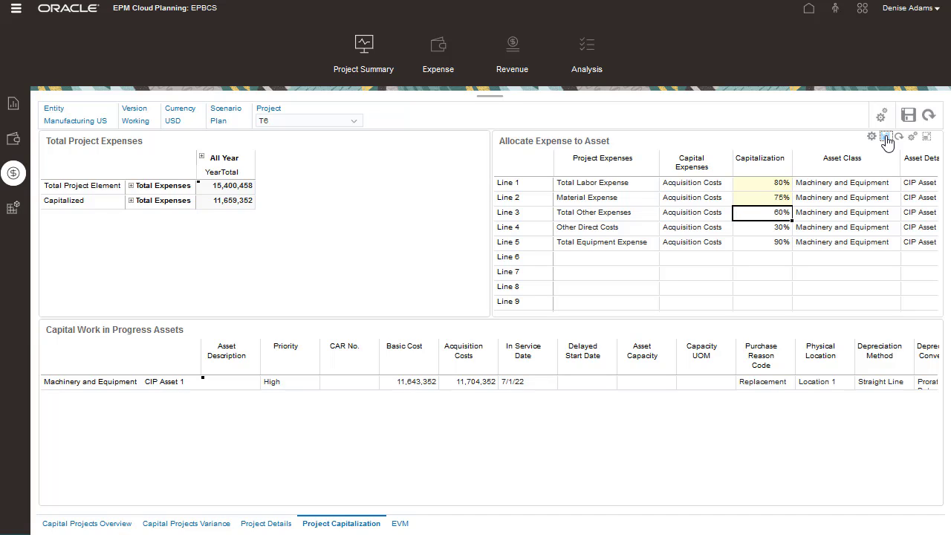
{"action": "left_click", "coordinate": [886, 137]}
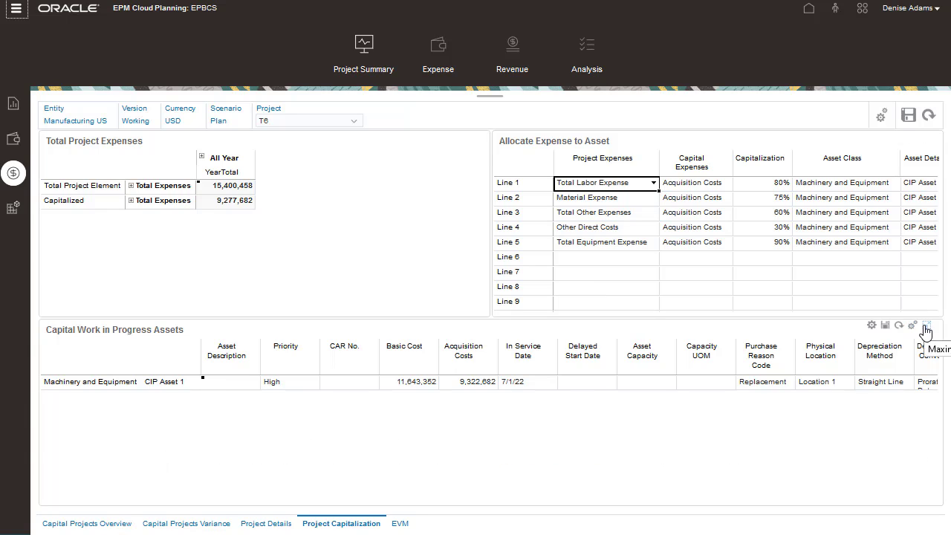
{"action": "left_click", "coordinate": [926, 327]}
{"action": "left_click_drag", "start_coordinate": [626, 495], "coordinate": [775, 508]}
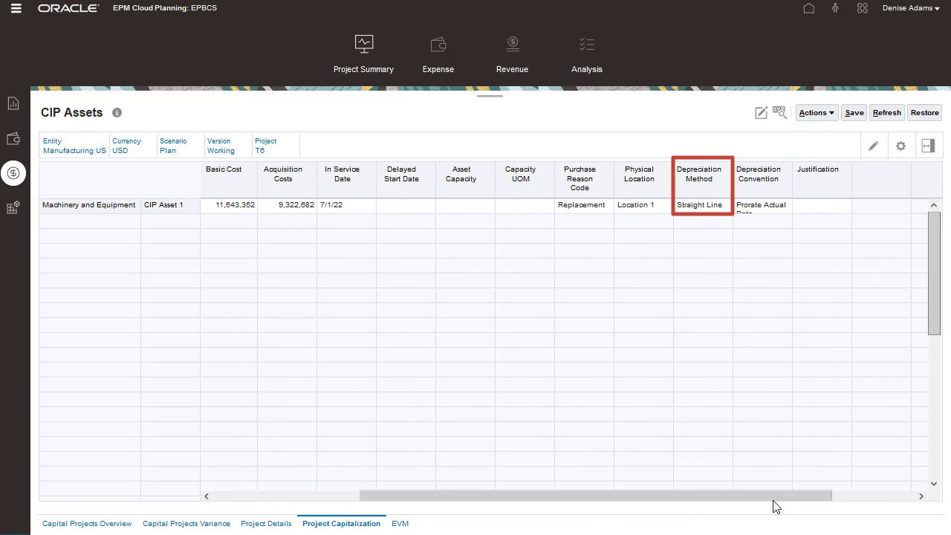
{"action": "left_click", "coordinate": [719, 211]}
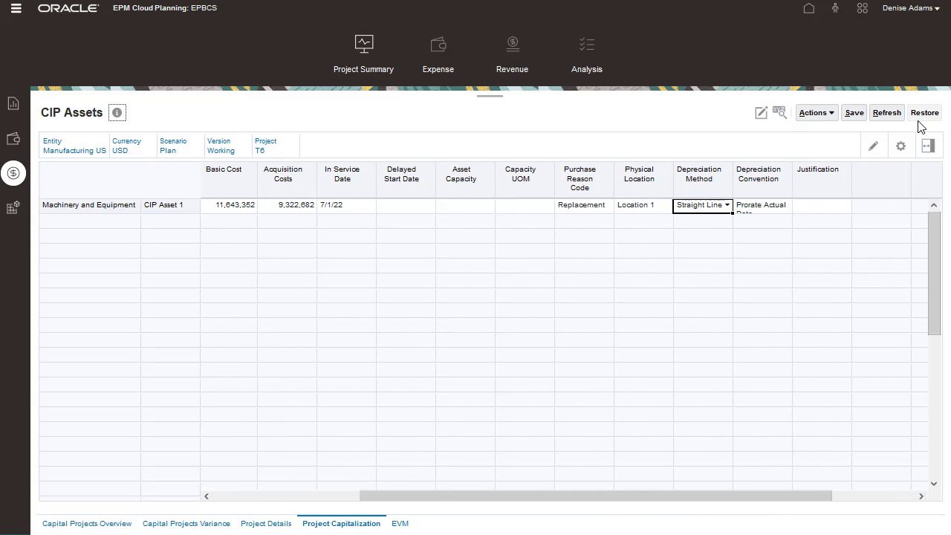
{"action": "left_click", "coordinate": [924, 116]}
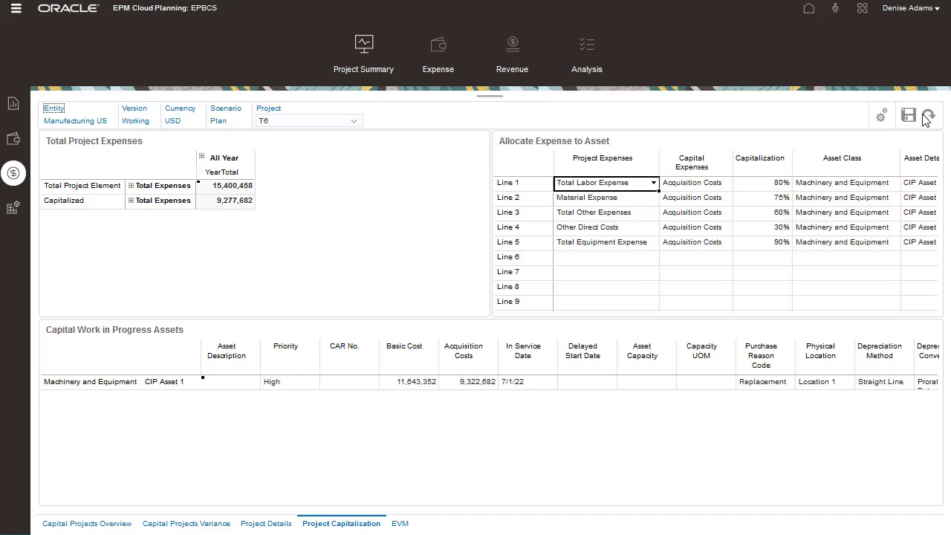